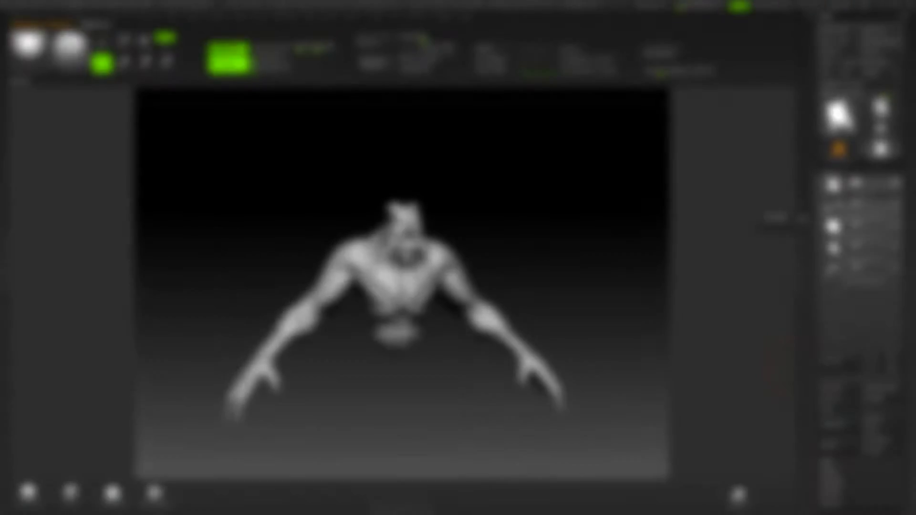
- Reshape the nostrils and lower jaw with the Move brush from side views of the head
scroll(412, 253, "up", 5)
key("b")
key("m")
key("v")
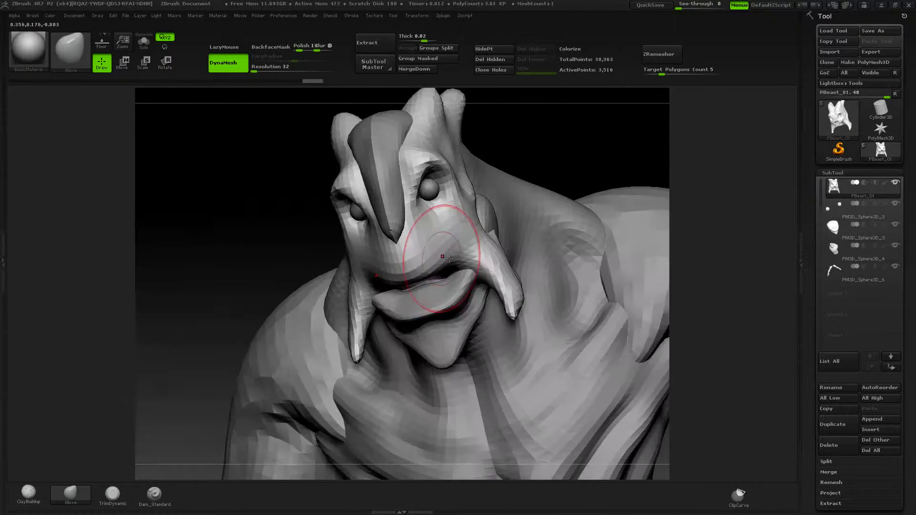
left_click_drag(439, 286, 478, 292)
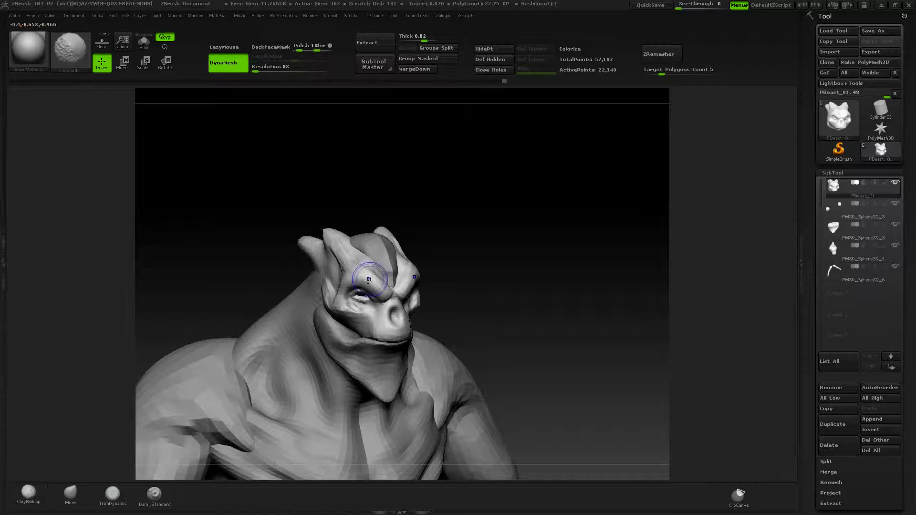
key("b")
key("m")
key("v")
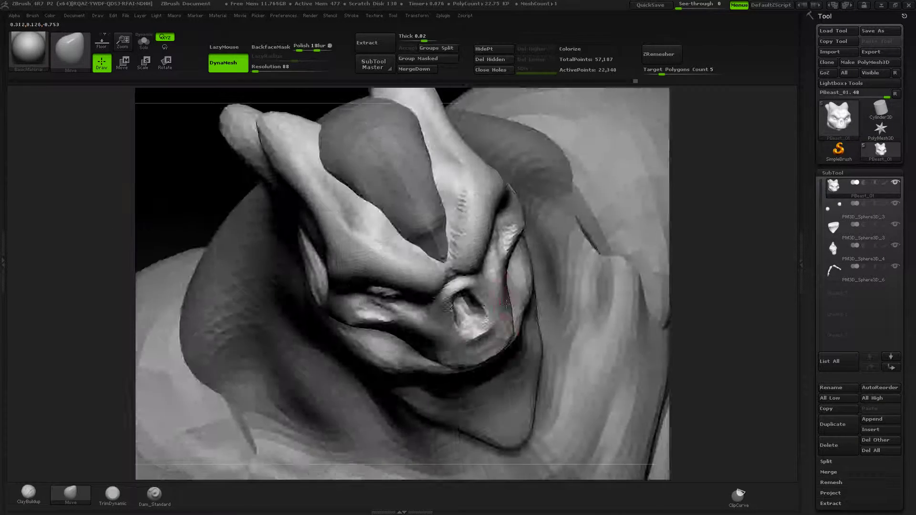
mouse_move(521, 301)
left_mouse_down()
mouse_move(702, 201)
mouse_move(511, 316)
mouse_move(578, 237)
mouse_move(471, 231)
mouse_move(608, 200)
mouse_move(613, 215)
mouse_move(601, 235)
mouse_move(628, 229)
mouse_move(377, 255)
left_mouse_up()
- Select the sphere subtool, DynaMesh it and stretch it into a long tail
left_click(377, 255, "alt")
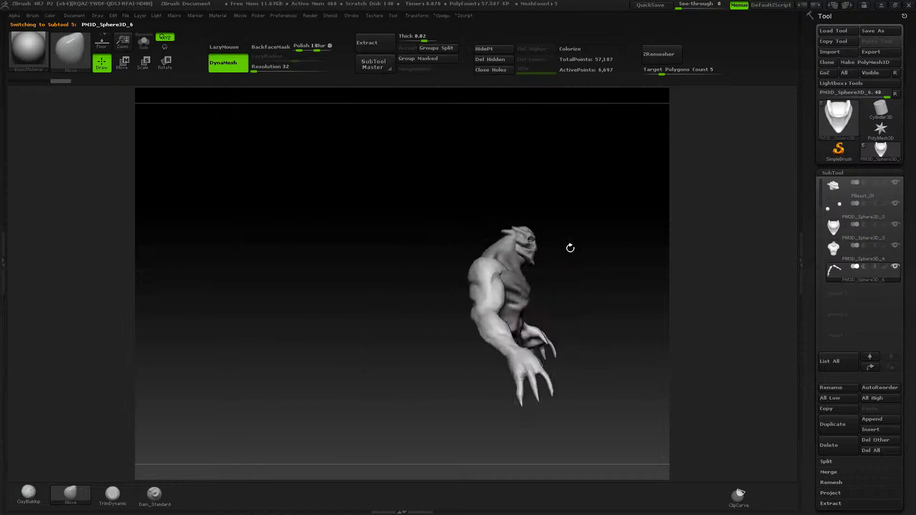
key("f")
left_click_drag(468, 141, 670, 197)
left_click(490, 325, "alt")
key("f")
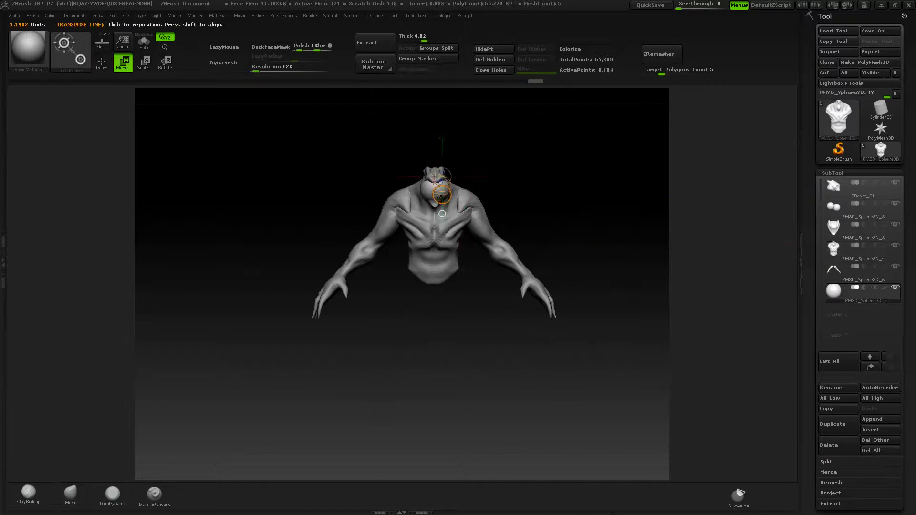
left_click(224, 63)
mouse_move(520, 345)
left_mouse_down()
mouse_move(537, 375)
mouse_move(450, 326)
left_mouse_up()
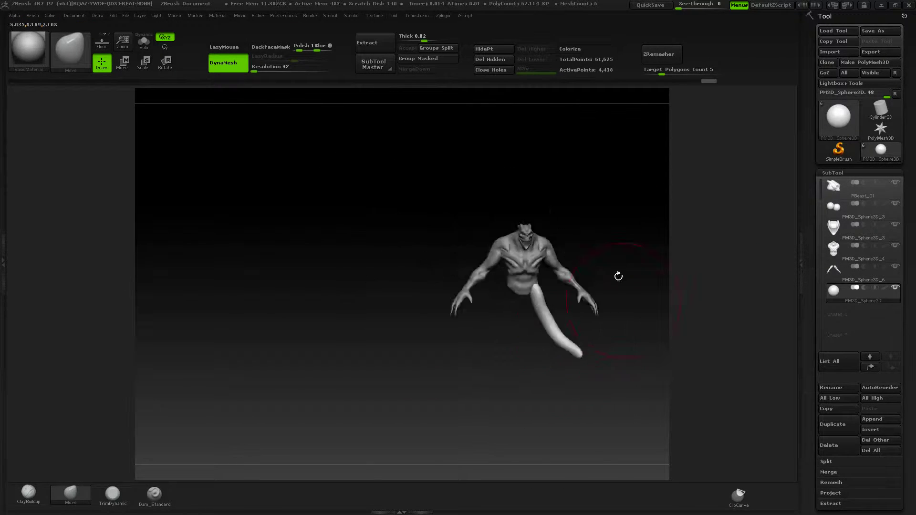
- Check the tail from front and angled side views, then switch to Rotate
left_click_drag(618, 276, 660, 210)
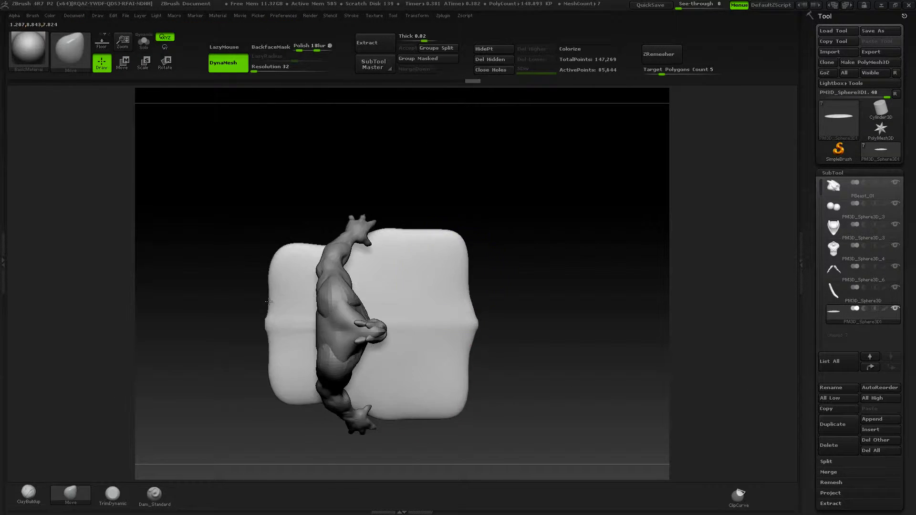
left_click_drag(268, 301, 513, 222)
mouse_move(400, 363)
left_mouse_down()
mouse_move(565, 312)
mouse_move(551, 300)
left_mouse_up()
key("r")
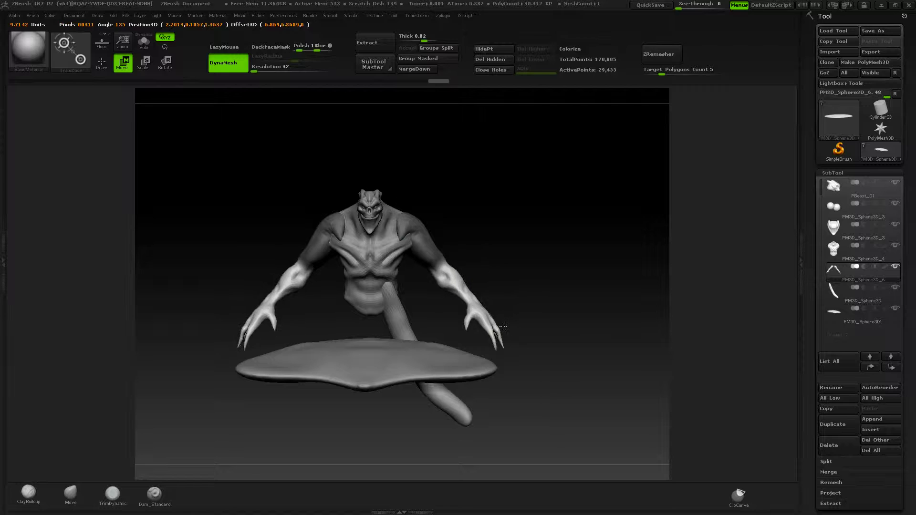
- Select the lower torso subtool and ZRemesh it with clean polygons
key("q")
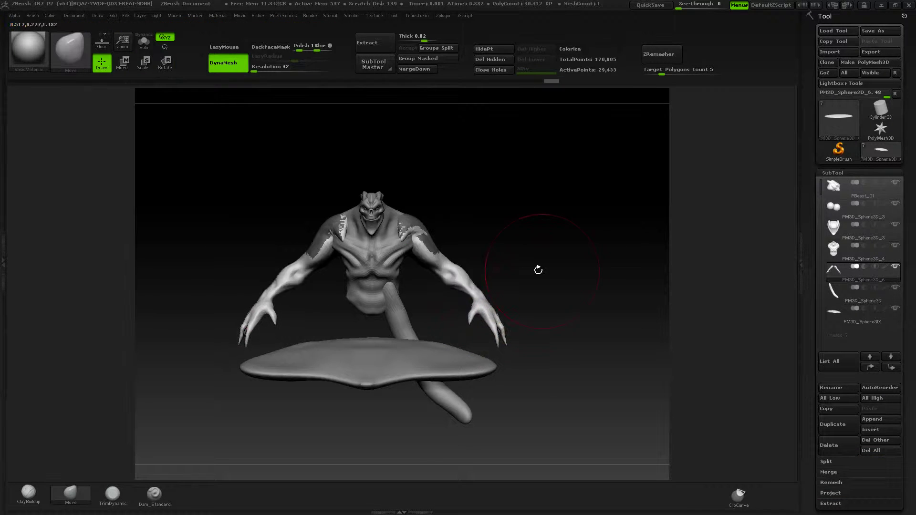
mouse_move(538, 270)
left_mouse_down()
mouse_move(462, 282)
mouse_move(521, 327)
left_mouse_up()
left_click(521, 327, "alt")
mouse_move(612, 231)
left_mouse_down()
mouse_move(442, 296)
mouse_move(742, 198)
left_mouse_up()
left_click(661, 54)
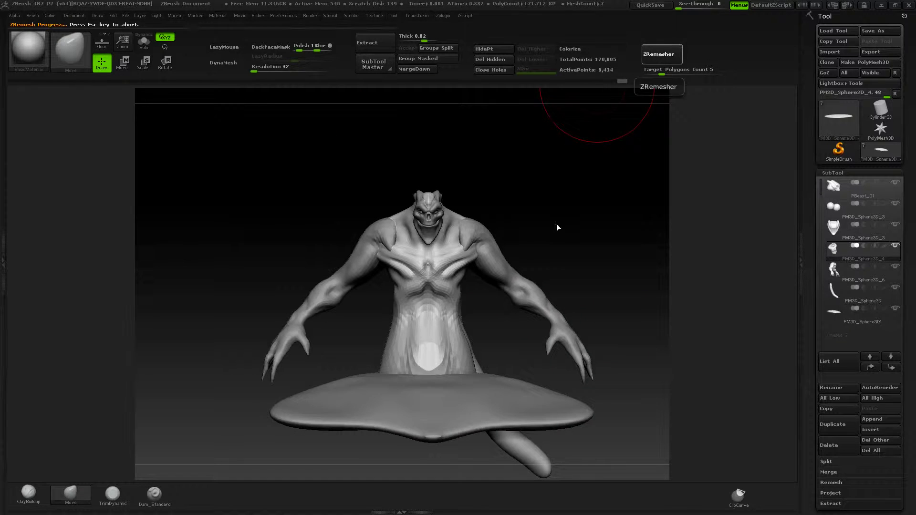
- Reposition the tail with Transpose Move so it curls along the base
key("w")
mouse_move(557, 227)
left_mouse_down()
mouse_move(586, 216)
mouse_move(448, 378)
left_mouse_up()
left_click(448, 378, "alt")
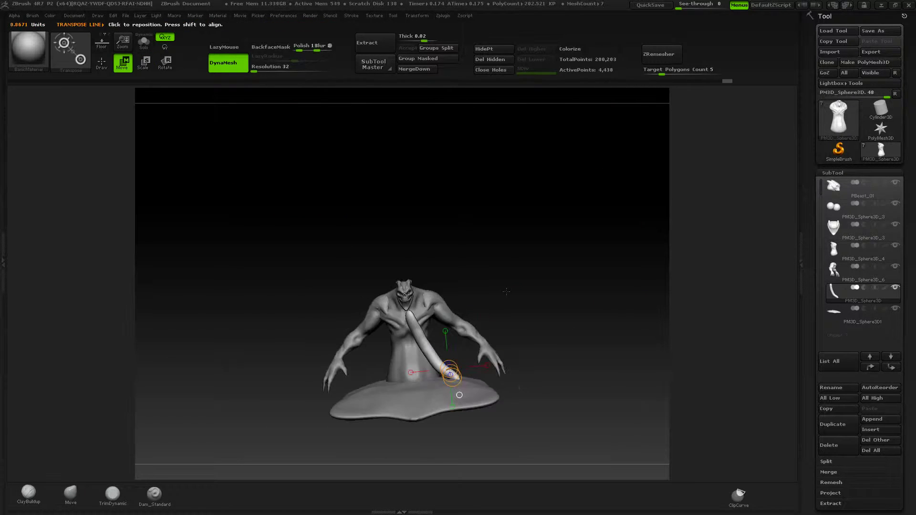
key("q")
mouse_move(557, 324)
left_mouse_down()
mouse_move(331, 281)
mouse_move(575, 256)
mouse_move(534, 225)
left_mouse_up()
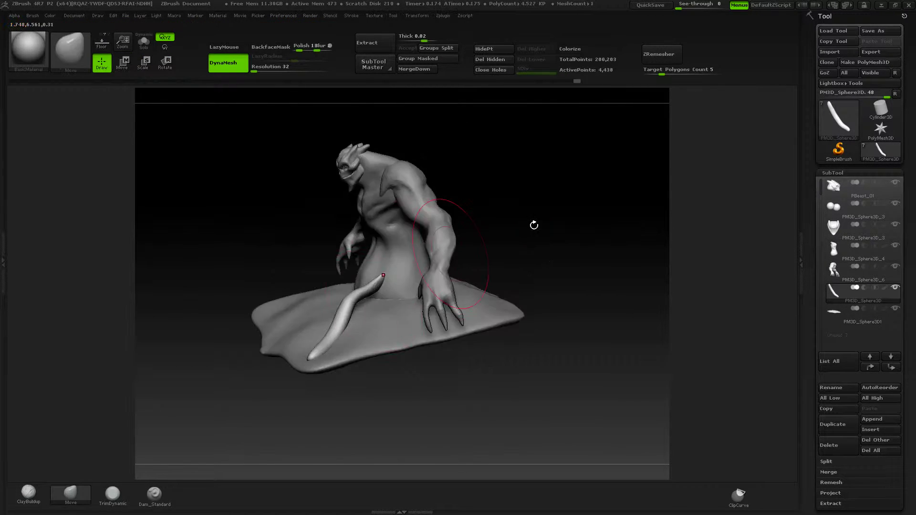
mouse_move(500, 199)
left_mouse_down()
mouse_move(430, 215)
mouse_move(548, 214)
mouse_move(372, 248)
left_mouse_up()
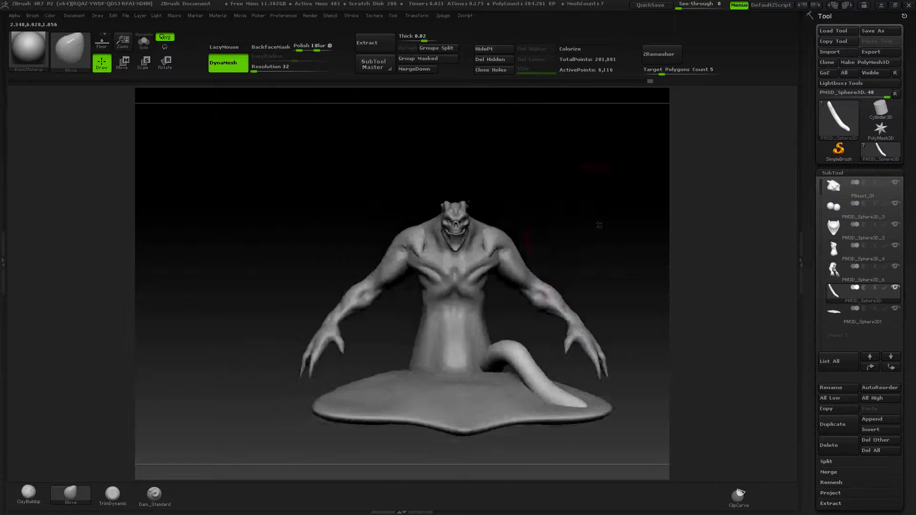
left_click(372, 248, "alt")
- Build up clay on the belly with the ClayBuildup brush and review the whole creature
key("b")
key("c")
key("b")
left_click_drag(425, 286, 453, 312)
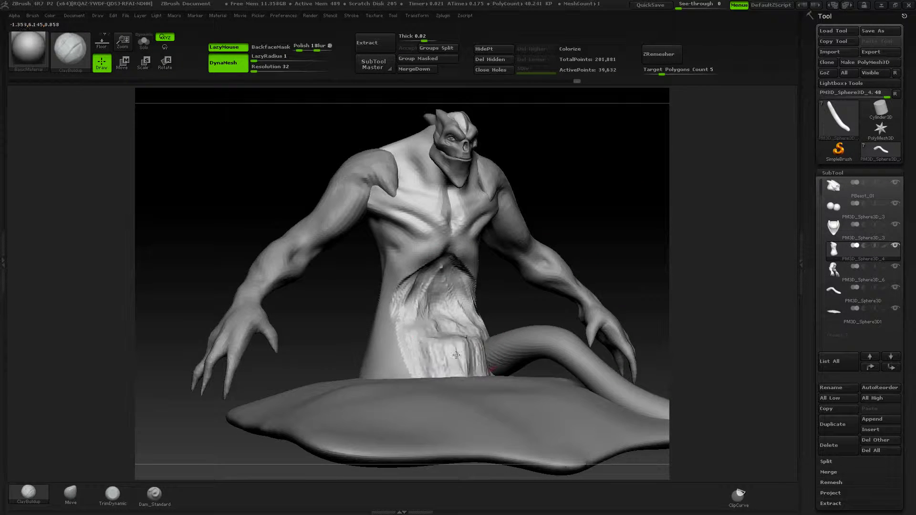
left_click_drag(456, 355, 430, 324)
mouse_move(572, 215)
left_mouse_down()
mouse_move(525, 229)
mouse_move(596, 143)
left_mouse_up()
left_click_drag(653, 103, 667, 287)
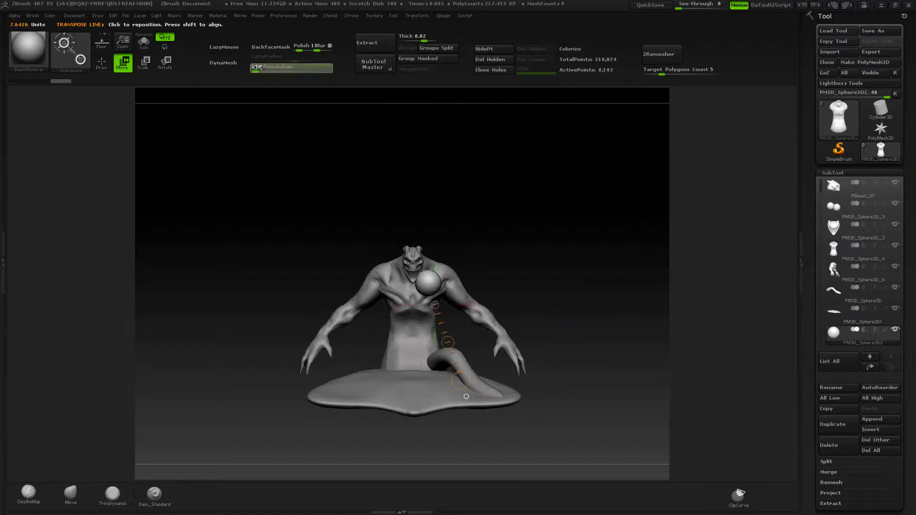
- DynaMesh the new sphere and stretch it upward toward the shoulder
left_click(223, 62)
key("q")
left_click_drag(428, 283, 429, 224)
mouse_move(596, 310)
left_mouse_down()
mouse_move(632, 217)
mouse_move(591, 239)
mouse_move(626, 189)
mouse_move(578, 188)
mouse_move(478, 230)
mouse_move(606, 102)
mouse_move(579, 186)
mouse_move(466, 207)
mouse_move(559, 152)
mouse_move(484, 231)
mouse_move(585, 157)
left_mouse_up()
- Pull tall horns out of the armor piece with the SnakeHook brush
key("b")
key("m")
key("v")
key("b")
key("s")
key("h")
left_click(484, 231, "alt")
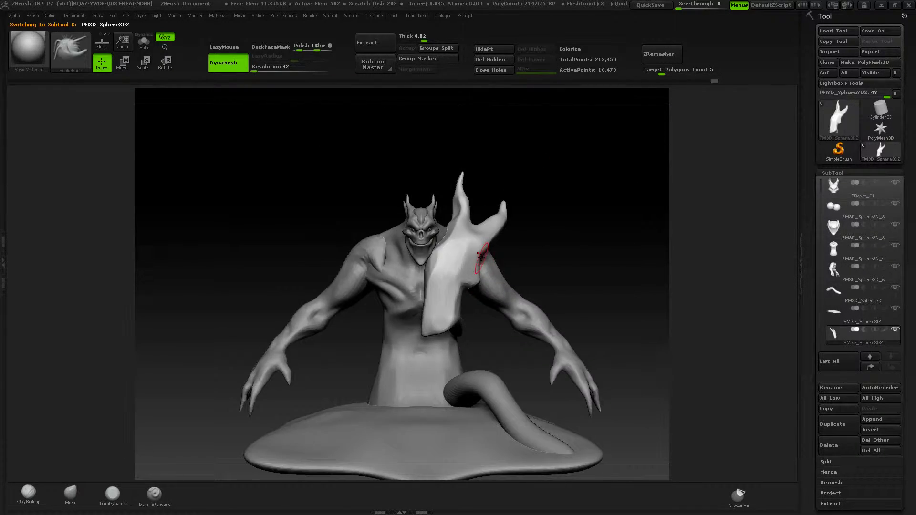
- Carve creases into the shoulder plates with Dam_Standard and LazyMouse, checking several angles
key("b")
key("d")
key("s")
mouse_move(481, 256)
left_mouse_down()
mouse_move(497, 196)
mouse_move(483, 260)
mouse_move(593, 194)
mouse_move(505, 246)
mouse_move(550, 191)
mouse_move(347, 344)
left_mouse_up()
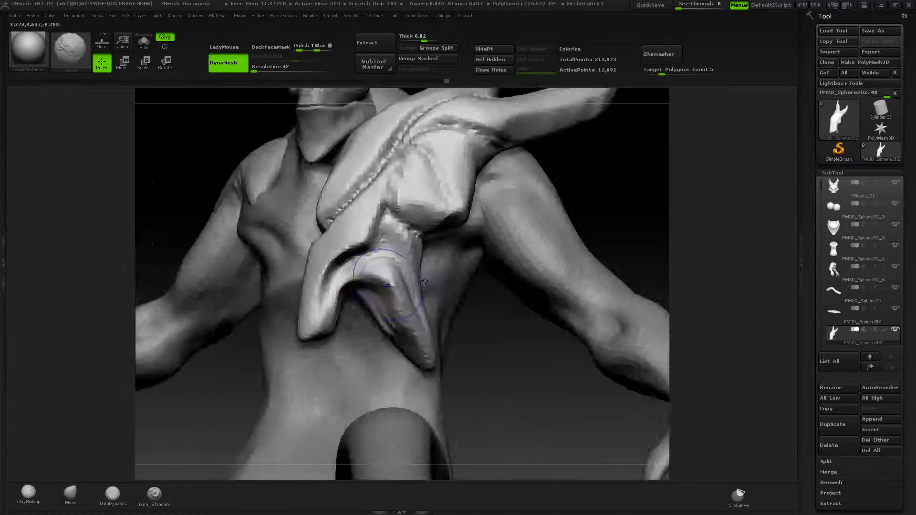
left_click_drag(357, 372, 478, 209)
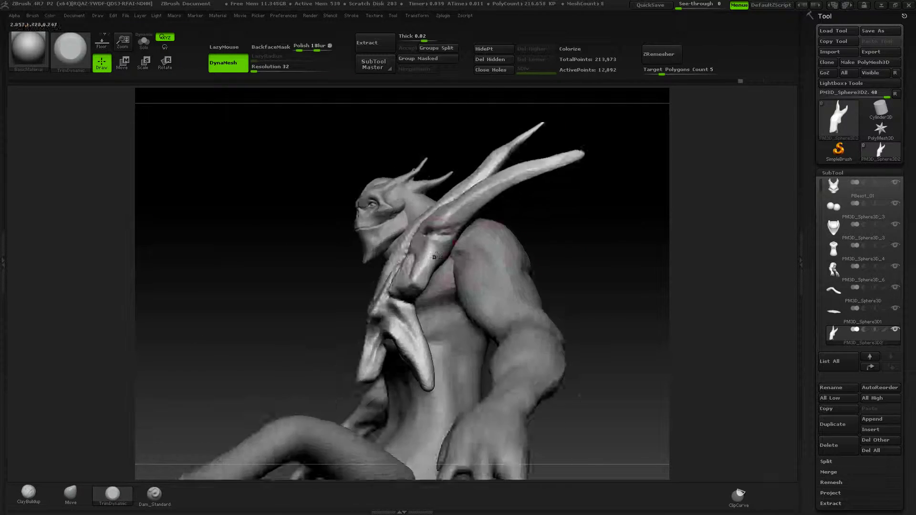
mouse_move(524, 179)
left_mouse_down()
mouse_move(537, 231)
mouse_move(605, 294)
left_mouse_up()
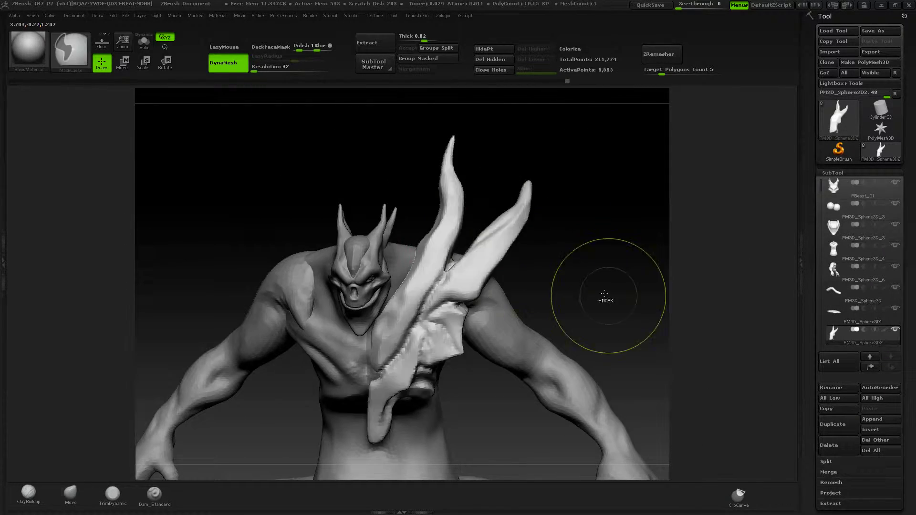
mouse_move(424, 114)
left_mouse_down()
mouse_move(449, 249)
mouse_move(625, 164)
mouse_move(623, 209)
left_mouse_up()
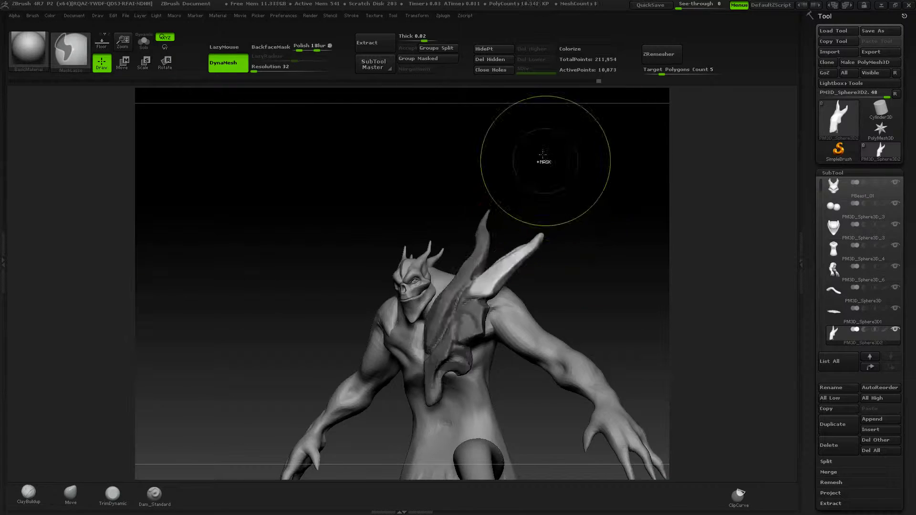
left_click(833, 173)
- Open the point visibility options and move in close on the chest and horns
left_click(878, 216)
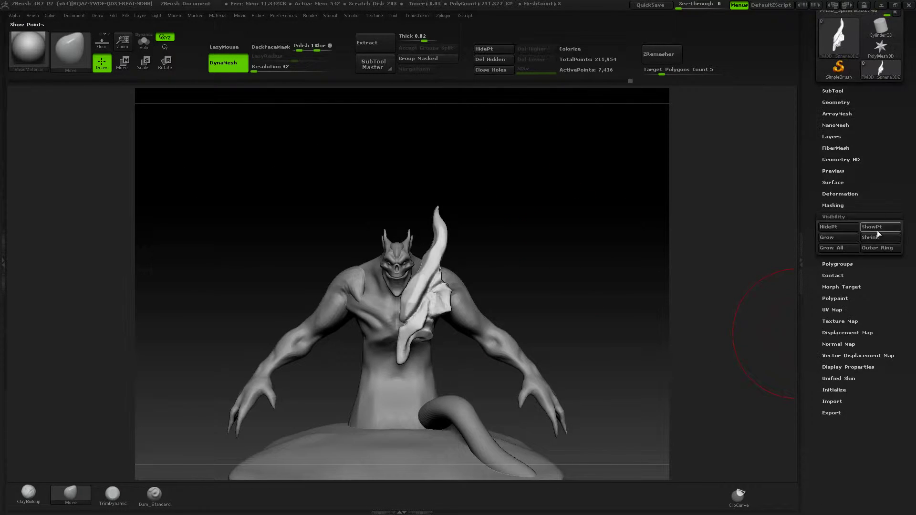
mouse_move(518, 224)
left_mouse_down()
mouse_move(590, 239)
mouse_move(568, 229)
left_mouse_up()
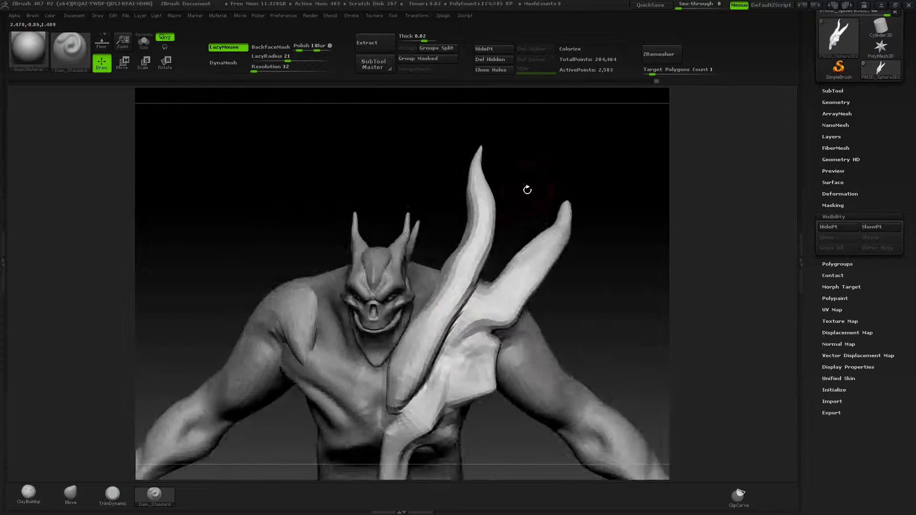
mouse_move(458, 262)
left_mouse_down()
mouse_move(602, 197)
mouse_move(595, 182)
mouse_move(603, 176)
mouse_move(592, 201)
left_mouse_up()
mouse_move(418, 343)
left_mouse_down()
mouse_move(330, 355)
mouse_move(385, 292)
mouse_move(466, 278)
mouse_move(389, 346)
mouse_move(551, 201)
mouse_move(504, 166)
mouse_move(454, 260)
mouse_move(424, 202)
left_mouse_up()
- Isolate the horned armor piece and inspect it from several angles
left_click(439, 153, "alt")
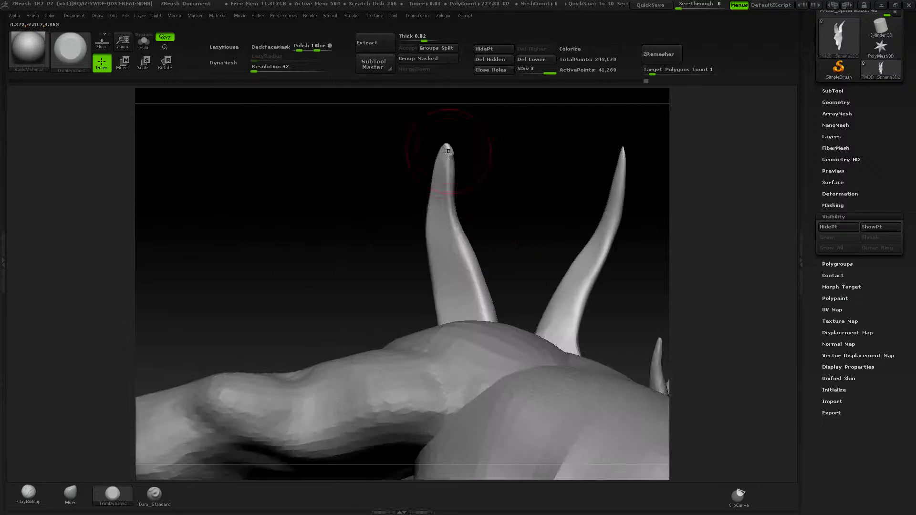
left_click_drag(439, 153, 497, 260)
left_click_drag(419, 349, 483, 345)
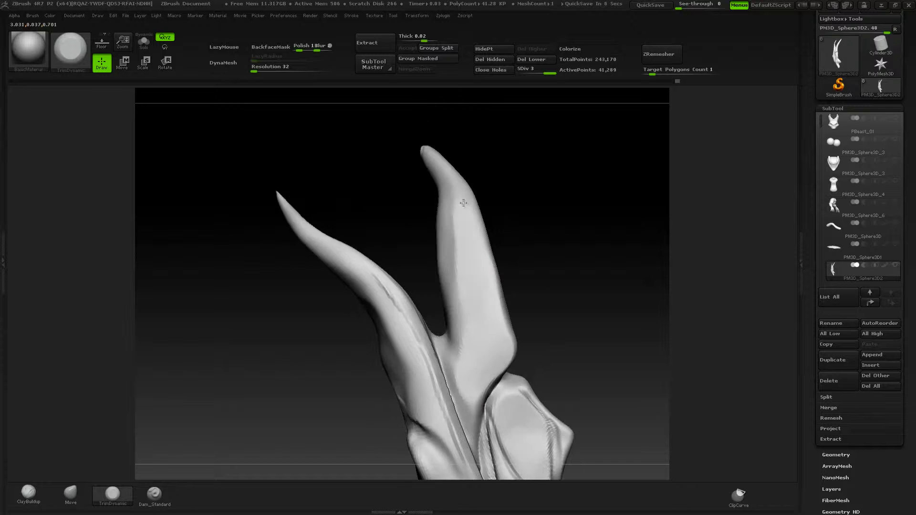
mouse_move(463, 202)
left_mouse_down()
mouse_move(325, 264)
mouse_move(471, 317)
mouse_move(498, 300)
left_mouse_up()
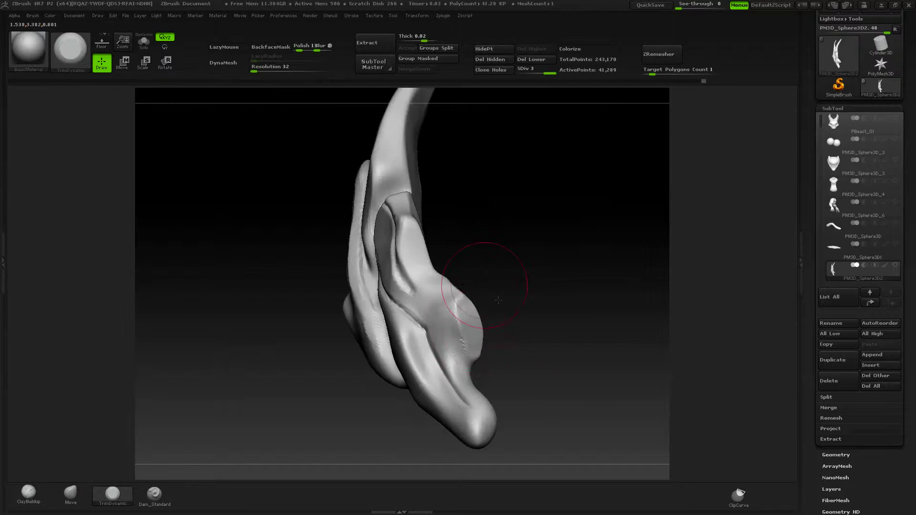
mouse_move(584, 199)
left_mouse_down()
mouse_move(598, 208)
mouse_move(596, 201)
mouse_move(669, 195)
left_mouse_up()
- Show all parts again and reshape the two horns with the Move brush, reviewing front and back
key("b")
key("m")
key("v")
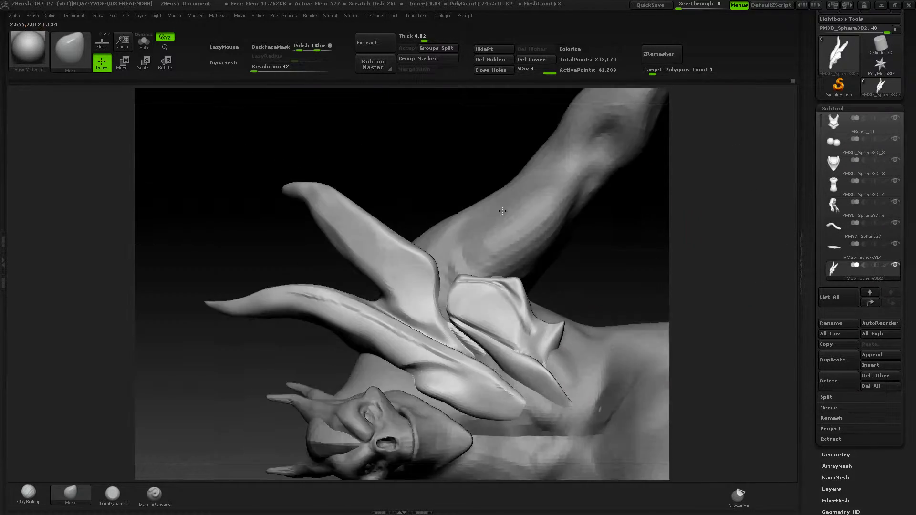
mouse_move(669, 195)
left_mouse_down()
mouse_move(413, 312)
mouse_move(515, 93)
left_mouse_up()
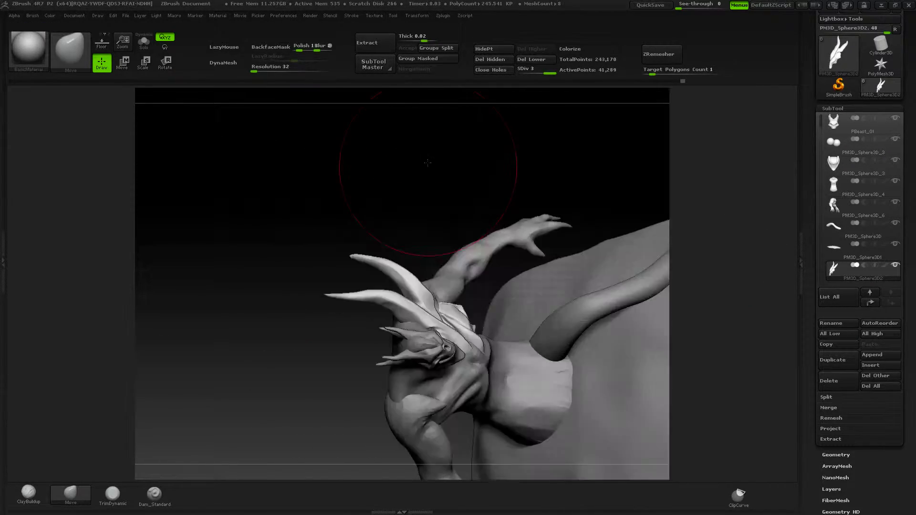
mouse_move(551, 246)
left_mouse_down()
mouse_move(568, 287)
mouse_move(545, 271)
mouse_move(490, 266)
mouse_move(489, 168)
mouse_move(514, 170)
mouse_move(547, 194)
left_mouse_up()
left_click_drag(515, 105, 537, 166)
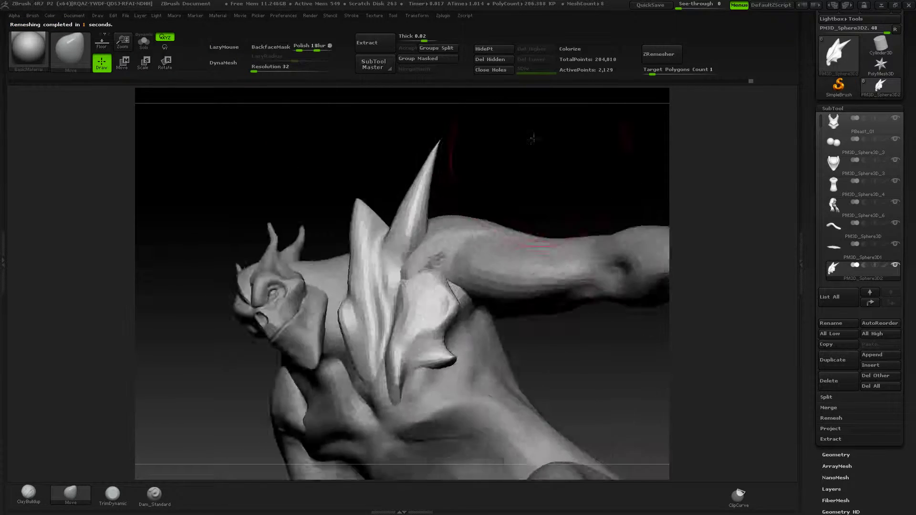
left_click_drag(525, 160, 612, 96)
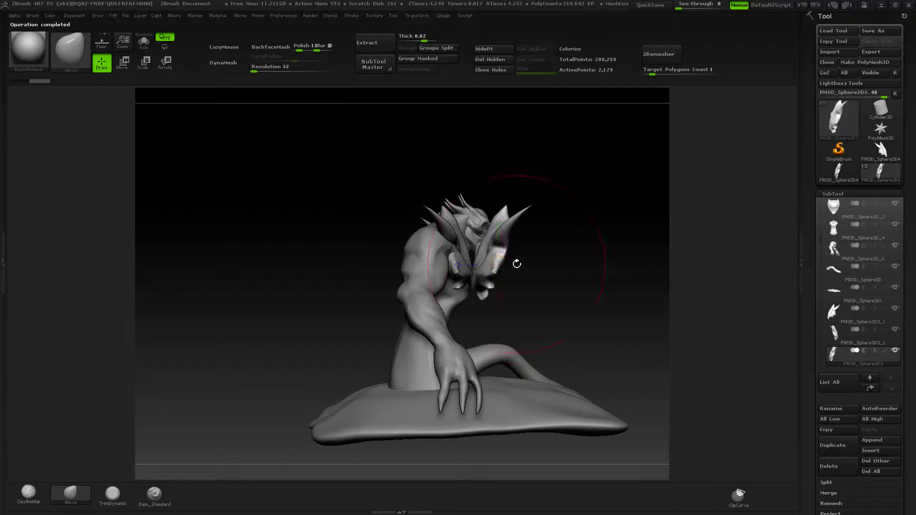
left_click_drag(517, 260, 577, 190)
key("r")
key("w")
left_click_drag(384, 183, 584, 225)
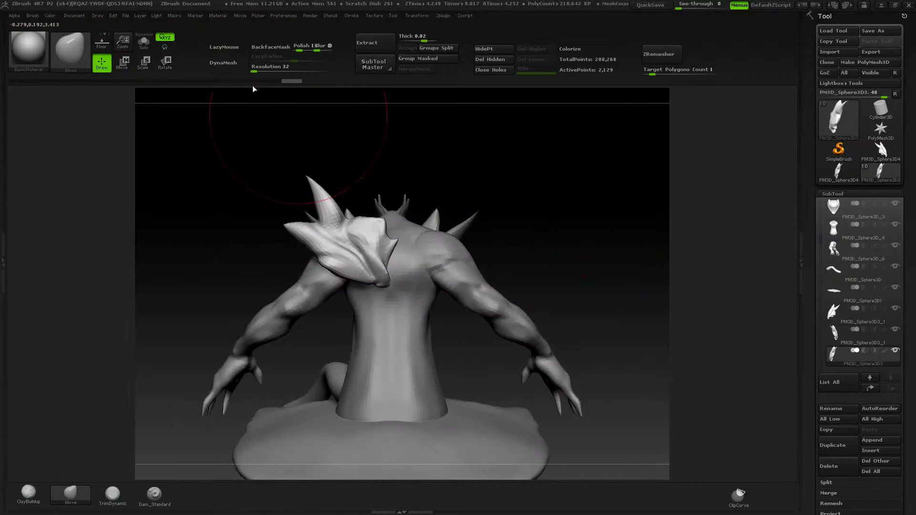
- Activate the shoulder-armor subtool and carve grooves into the pointed head with TrimDynamic
left_click(839, 375)
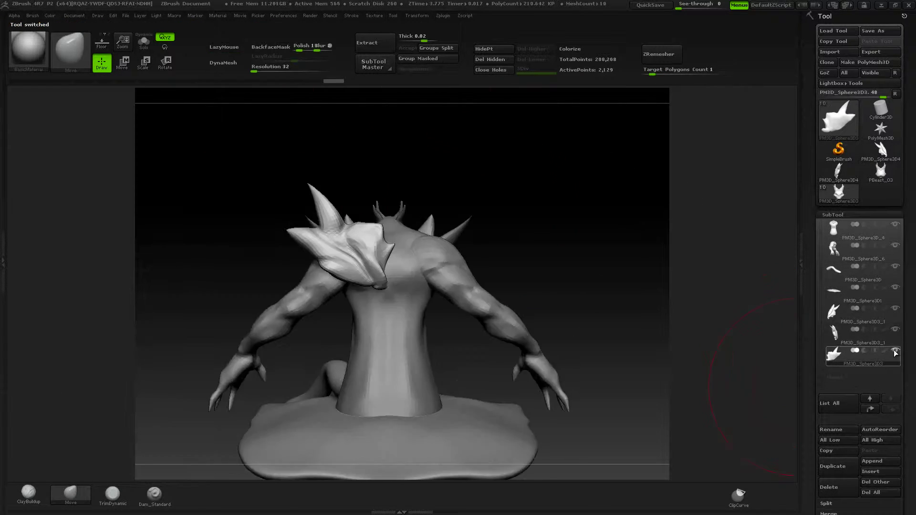
left_click(896, 371, "shift")
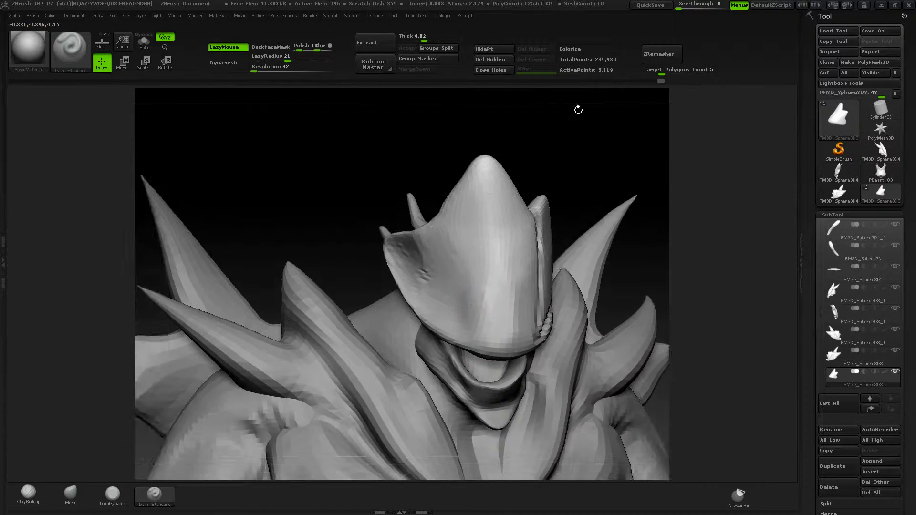
left_click_drag(576, 157, 648, 208)
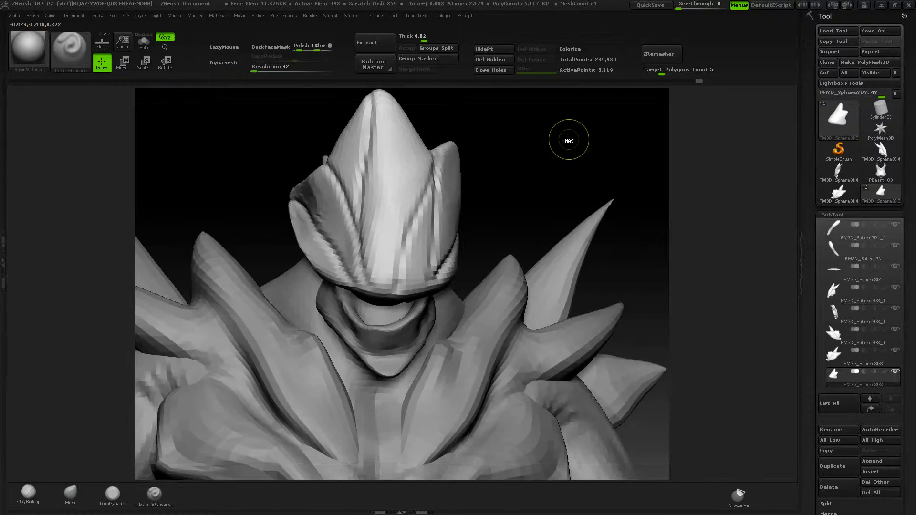
mouse_move(567, 139)
left_mouse_down()
mouse_move(416, 352)
mouse_move(601, 188)
left_mouse_up()
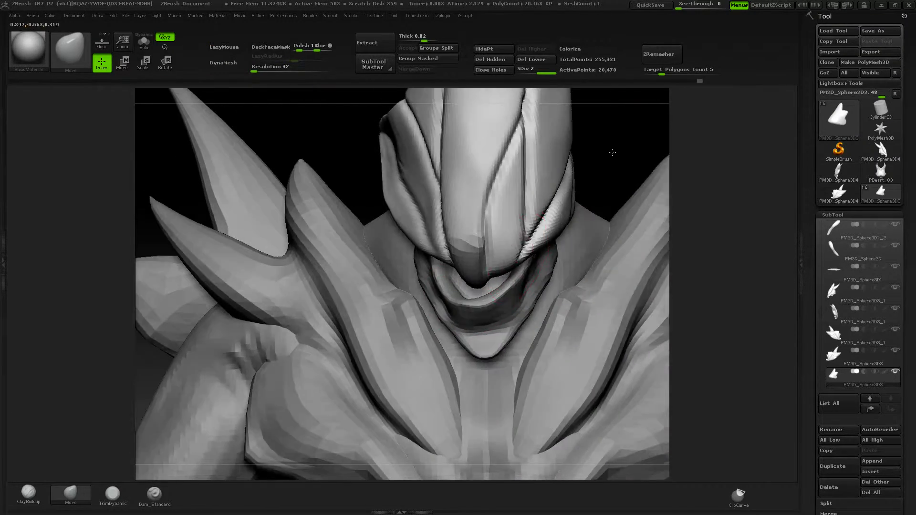
left_click_drag(612, 152, 553, 187)
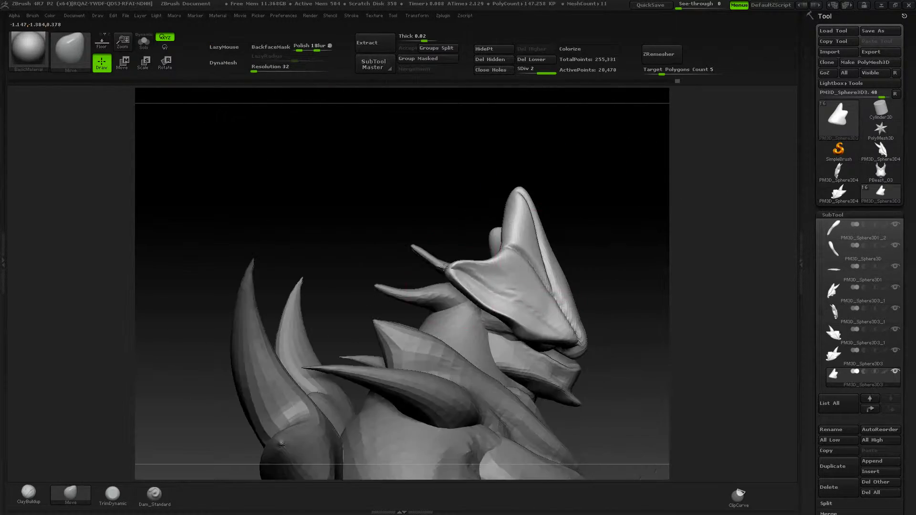
left_click_drag(677, 174, 523, 274)
key("f")
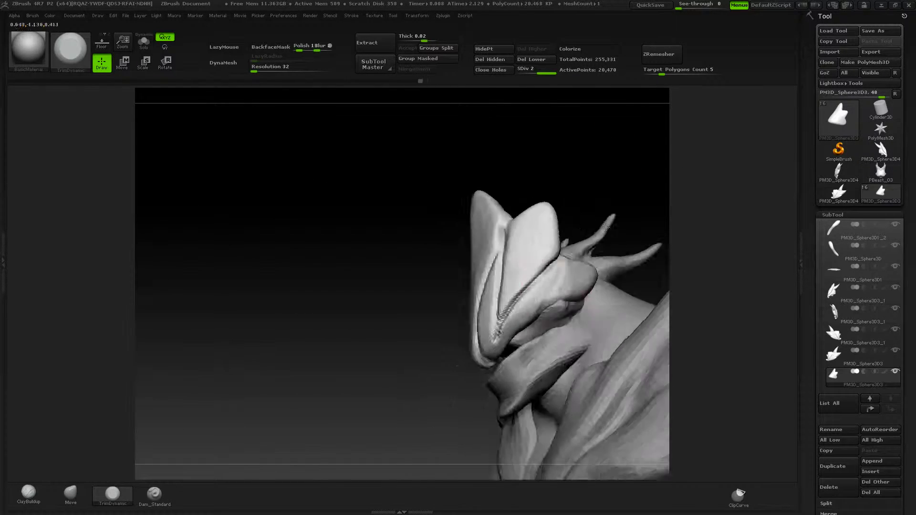
left_click_drag(422, 312, 582, 243)
- ZRemesh the head and append a Sphere3D, scaling it down as an eye
key("ctrl+shift+r")
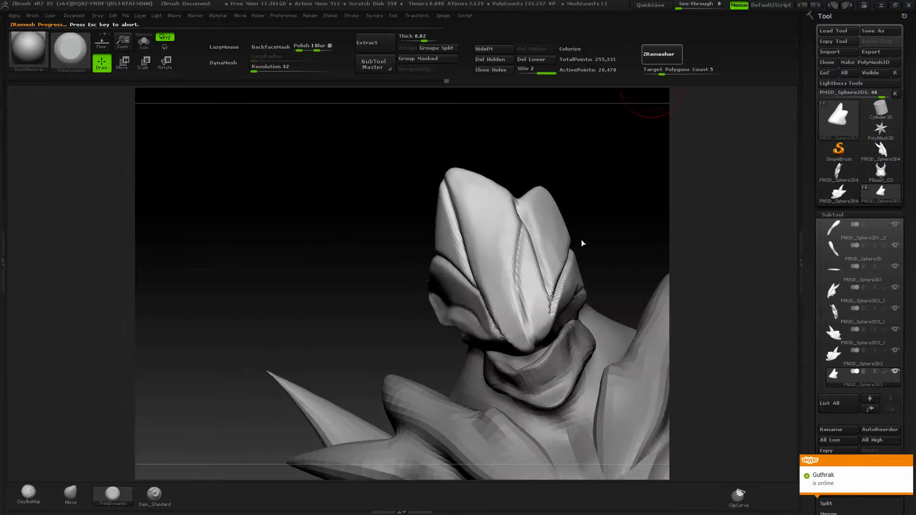
mouse_move(500, 180)
left_mouse_down()
mouse_move(436, 163)
mouse_move(388, 194)
mouse_move(496, 196)
mouse_move(434, 241)
mouse_move(556, 261)
left_mouse_up()
left_click(872, 461)
left_click(504, 348)
key("e")
- Reselect the head subtool, frame the figure and switch back to the Move brush
left_click(556, 261, "alt")
key("f")
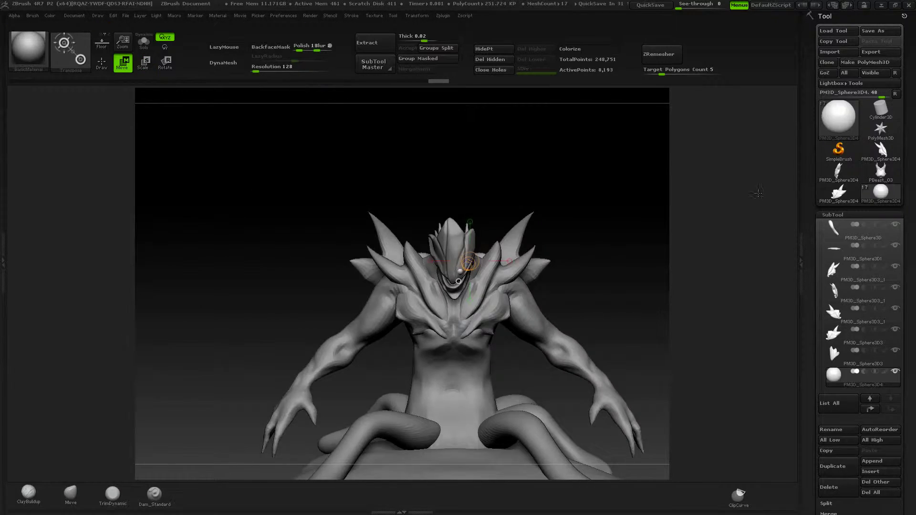
key("b")
key("m")
key("v")
mouse_move(452, 278)
left_mouse_down()
mouse_move(477, 268)
mouse_move(475, 293)
left_mouse_up()
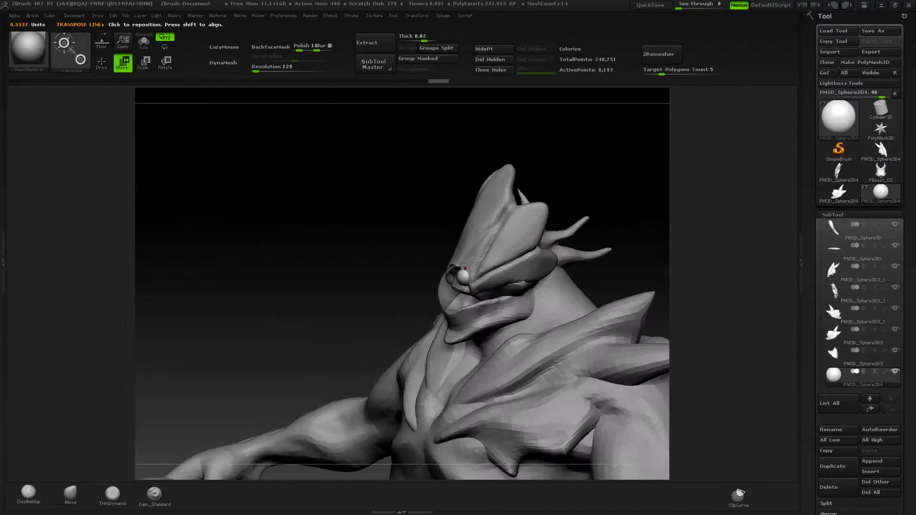
- Append a sphere and pull it into a teardrop fang shape with the Move brush
key("f")
left_click(838, 117)
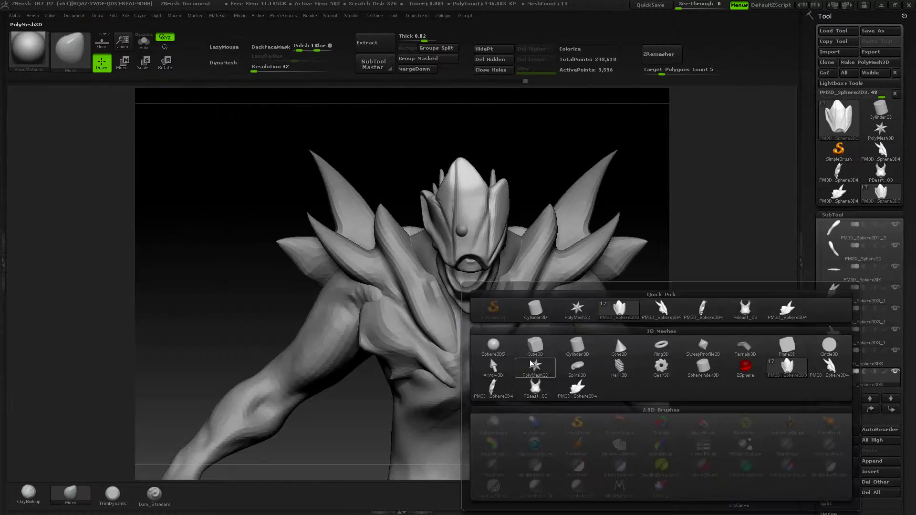
left_click(493, 344)
left_click_drag(620, 238, 668, 248)
left_click_drag(429, 281, 427, 320)
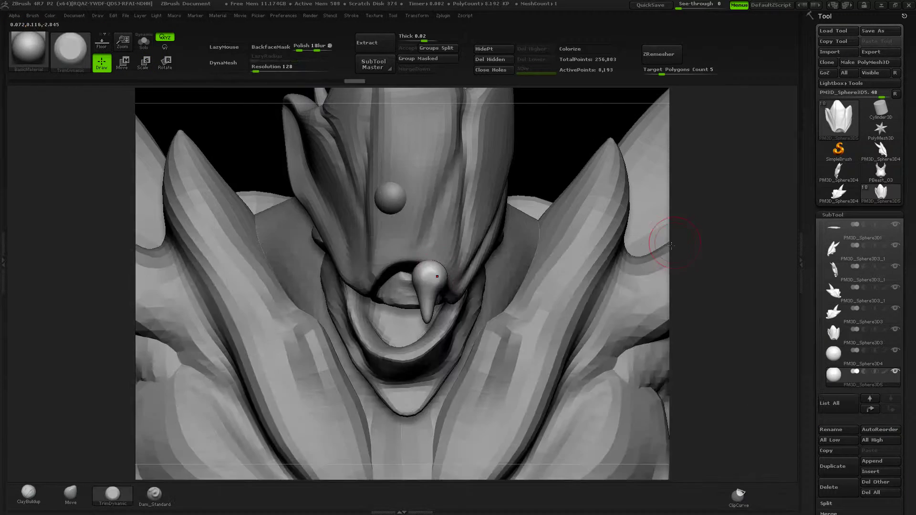
mouse_move(671, 246)
left_mouse_down()
mouse_move(524, 320)
mouse_move(557, 263)
left_mouse_up()
key("b")
key("m")
key("v")
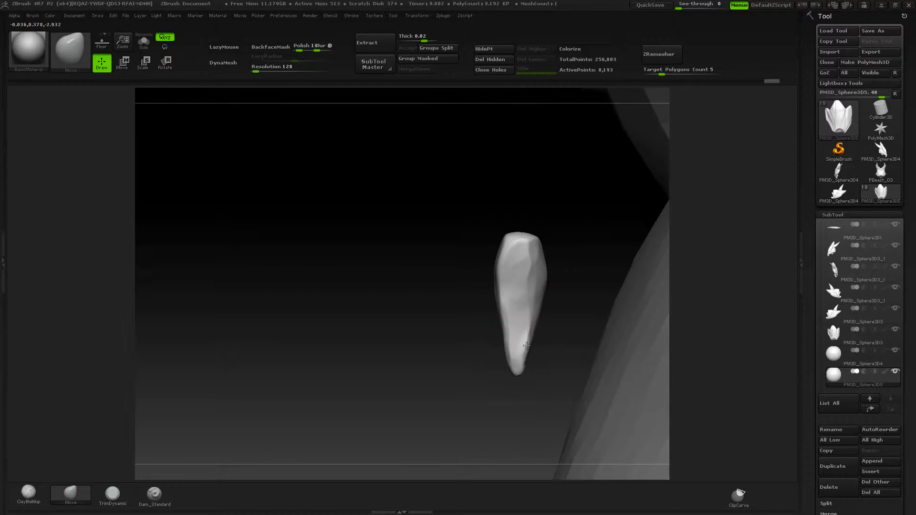
left_click_drag(526, 345, 471, 335)
left_click_drag(637, 145, 521, 404)
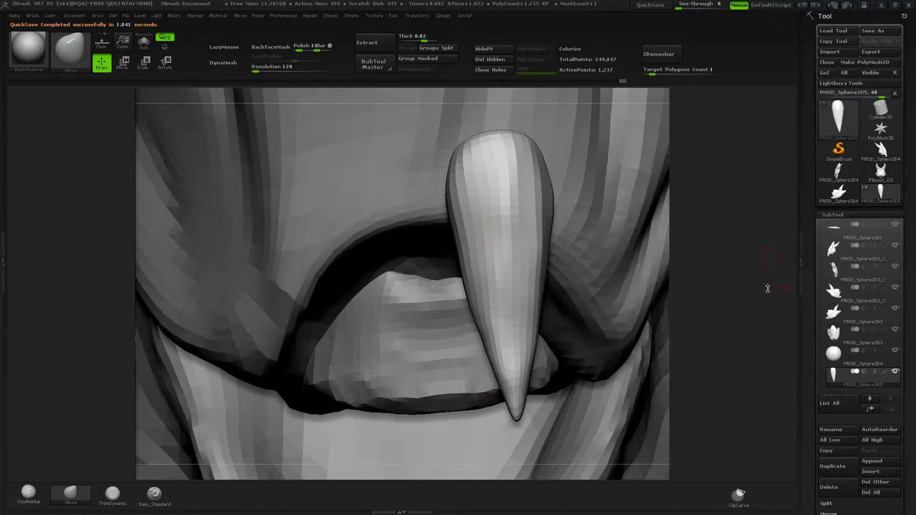
- Shrink the fang, move it under the upper lip and duplicate it beside the first
left_click_drag(768, 289, 661, 228)
key("w")
left_click_drag(432, 306, 511, 307)
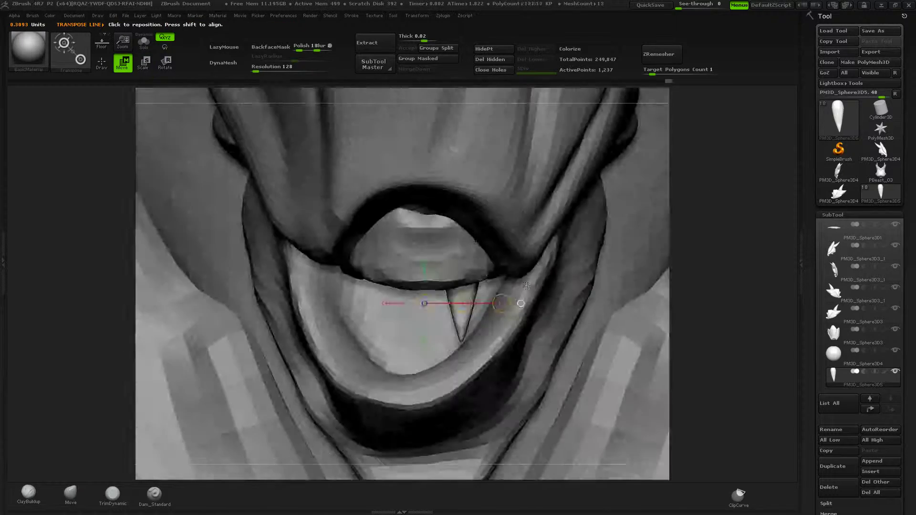
left_click_drag(434, 307, 435, 262)
mouse_move(692, 286)
left_mouse_down()
mouse_move(550, 279)
mouse_move(626, 266)
left_mouse_up()
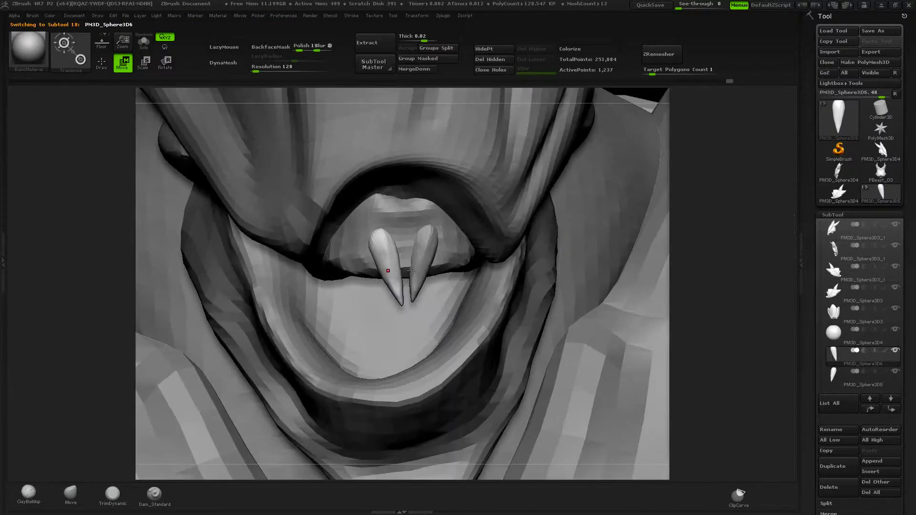
left_click_drag(516, 233, 597, 286)
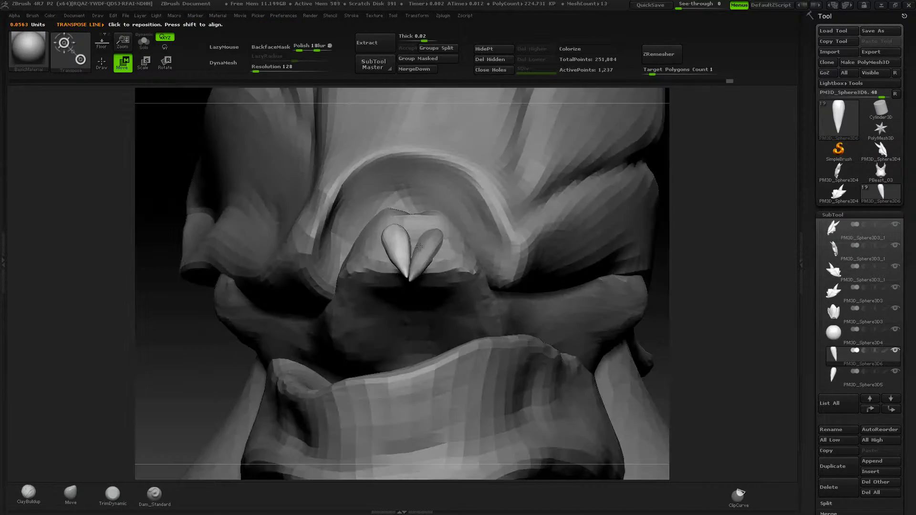
- Add third and fourth fangs to the row and adjust their placement under the lip
left_click_drag(448, 313, 477, 329, "ctrl")
left_click_drag(692, 286, 597, 267)
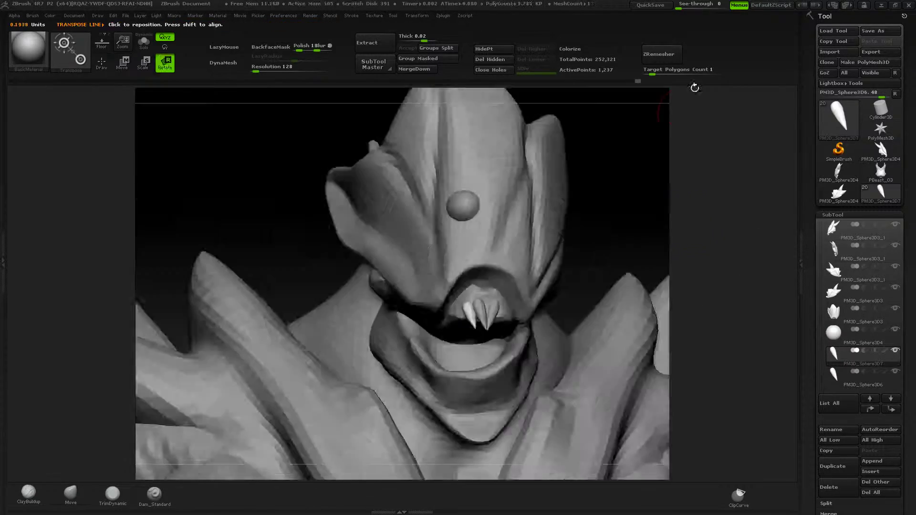
mouse_move(695, 85)
left_mouse_down()
mouse_move(526, 233)
mouse_move(477, 232)
left_mouse_up()
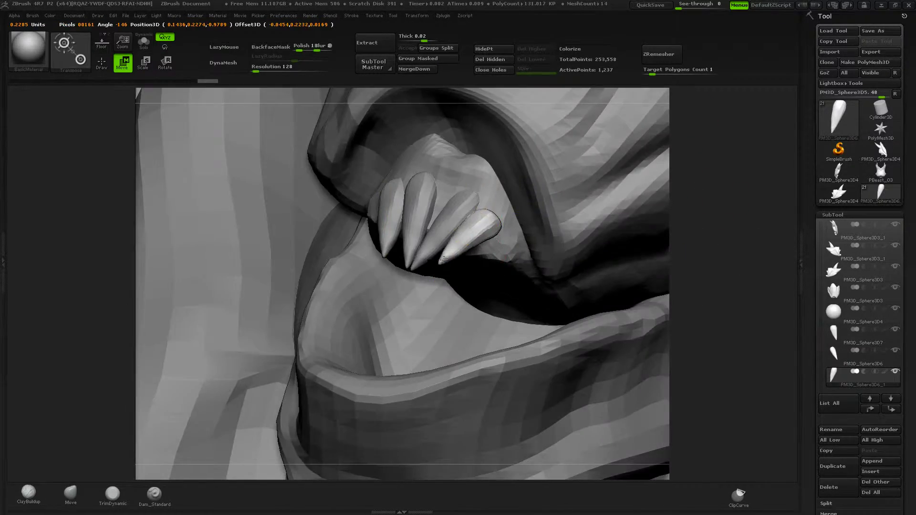
left_click_drag(692, 267, 711, 231)
key("q")
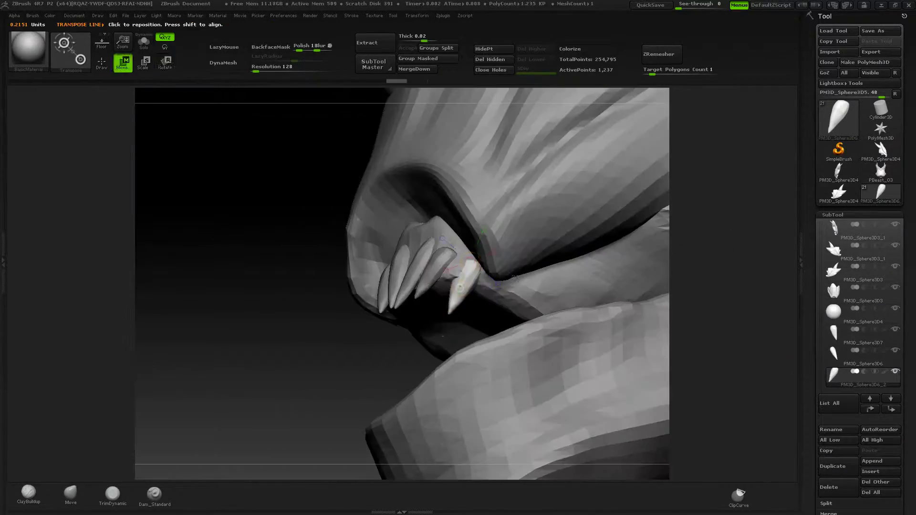
mouse_move(515, 277)
left_mouse_down()
mouse_move(429, 306)
mouse_move(334, 272)
left_mouse_up()
- Mirror the fangs on the X axis as a new subtool with SubTool Master
key("q")
left_click(373, 64)
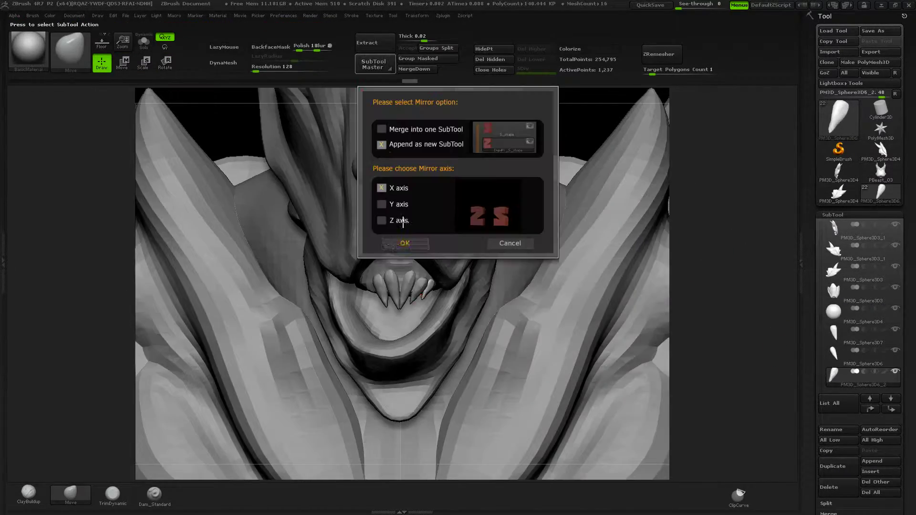
left_click(407, 243)
left_click_drag(716, 287, 706, 305)
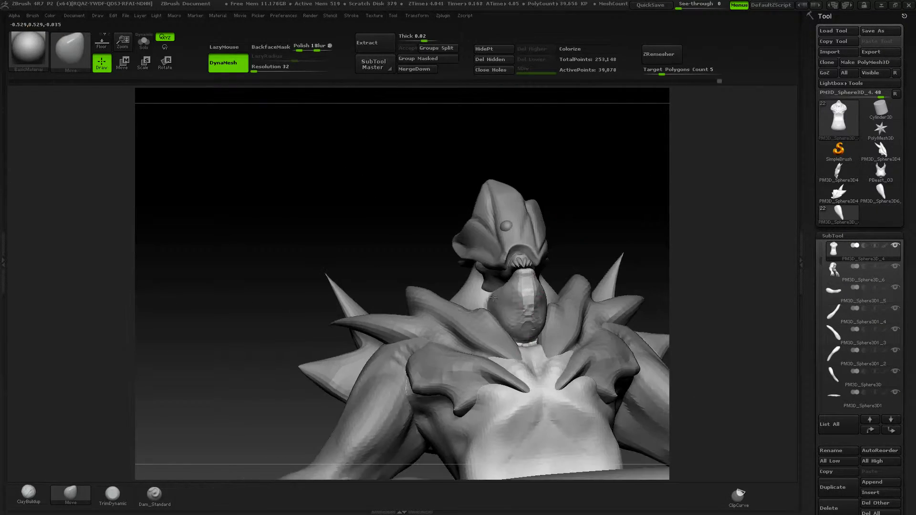
left_click_drag(553, 232, 449, 283)
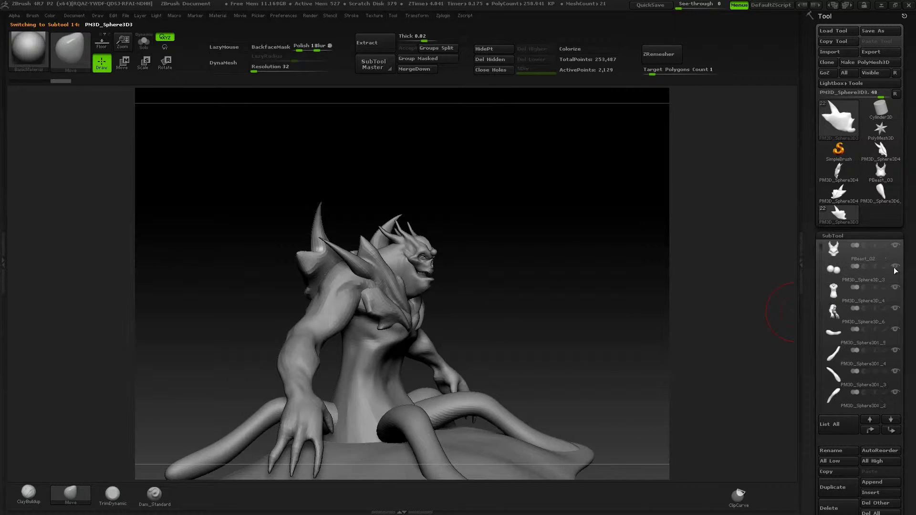
- Rotate the fang and duplicate it into two lower teeth along the jaw
key("r")
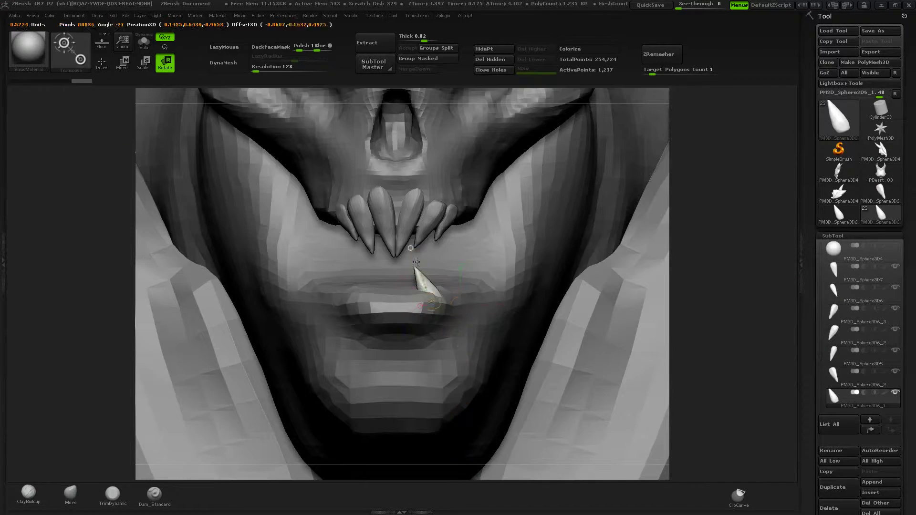
mouse_move(649, 274)
left_mouse_down()
mouse_move(681, 242)
mouse_move(434, 263)
mouse_move(458, 274)
left_mouse_up()
left_click_drag(286, 286, 334, 286)
mouse_move(506, 267)
left_mouse_down("ctrl")
mouse_move(548, 259)
mouse_move(533, 270)
left_mouse_up("ctrl")
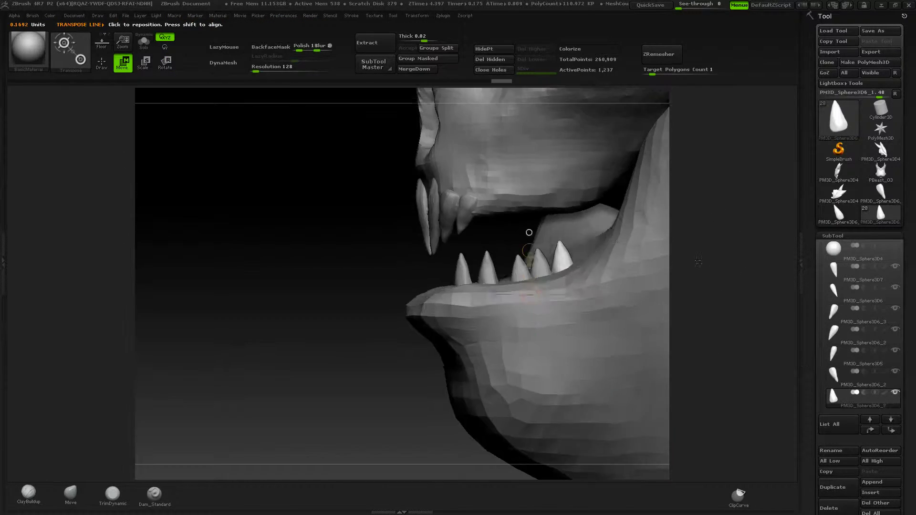
mouse_move(698, 261)
left_mouse_down()
mouse_move(633, 246)
mouse_move(736, 240)
left_mouse_up()
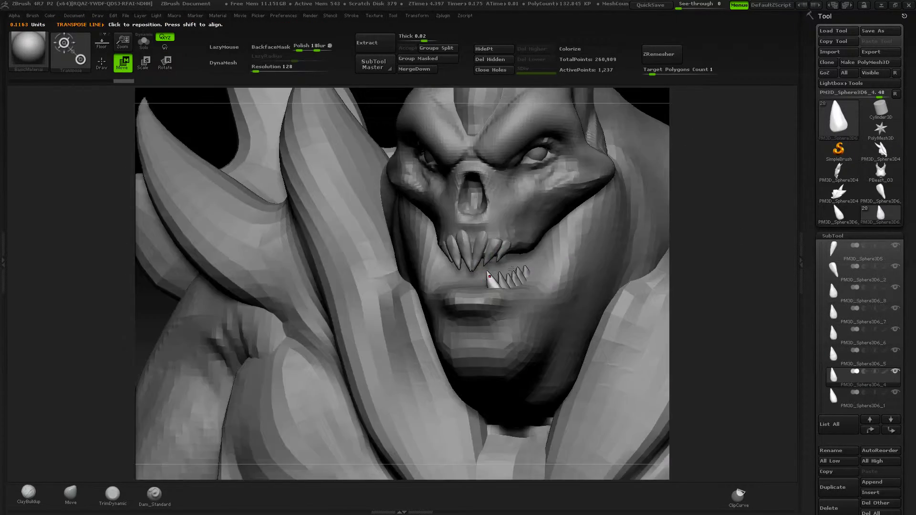
- Mirror each lower tooth onto the opposite side of the jaw with SubTool Master
left_click(374, 64)
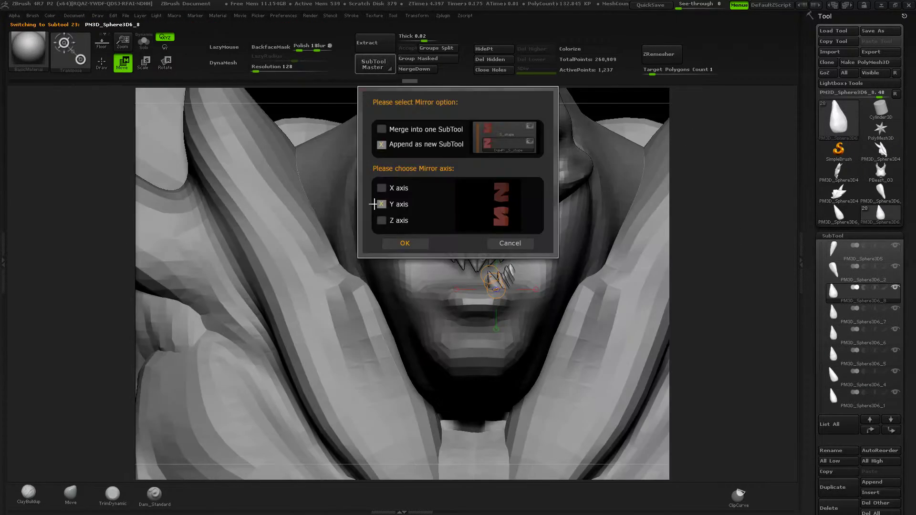
left_click(404, 241)
left_click(541, 258, "alt")
left_click_drag(540, 258, 477, 258)
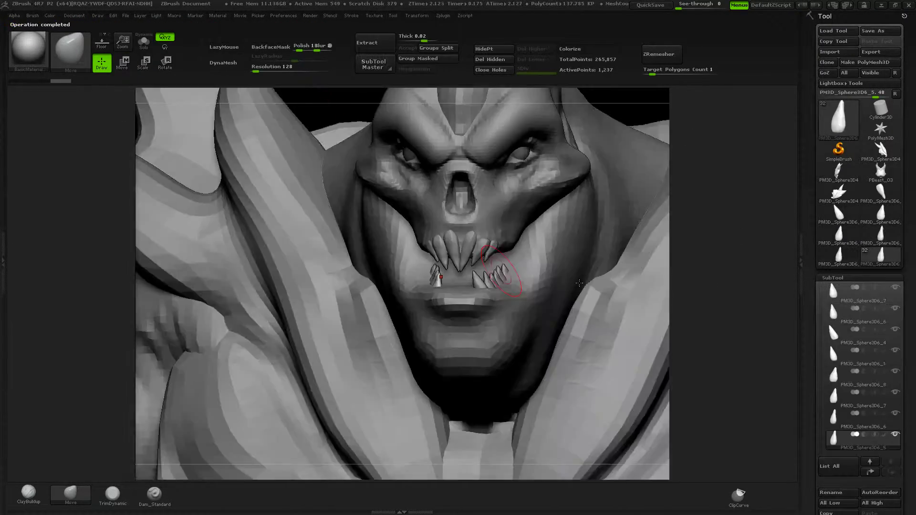
left_click(373, 64)
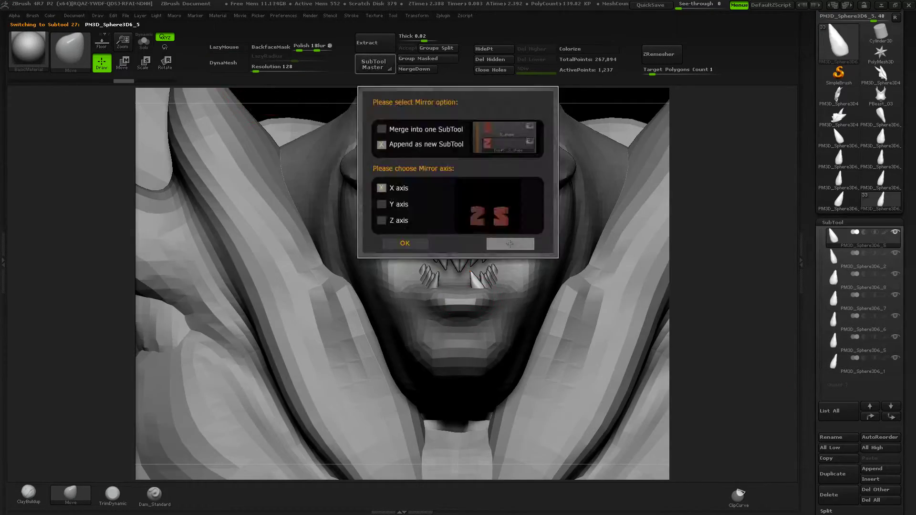
left_click(404, 241)
left_click_drag(524, 257, 661, 257)
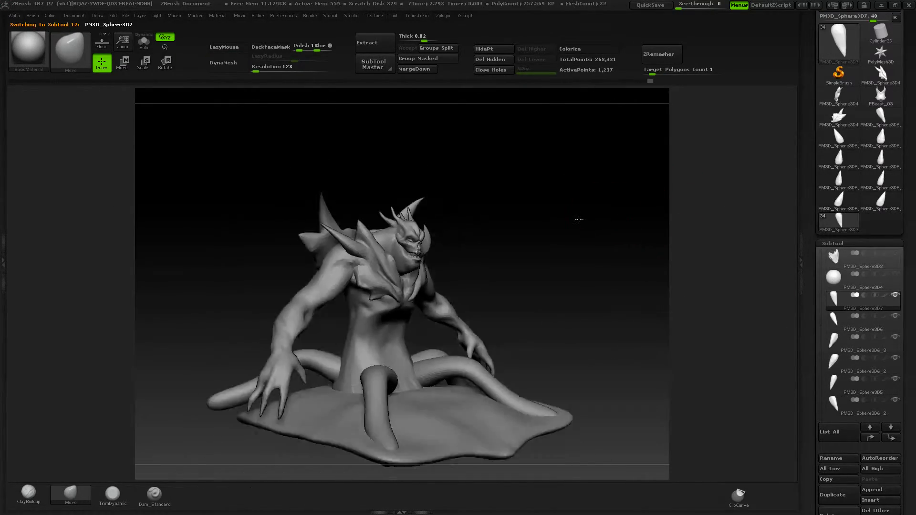